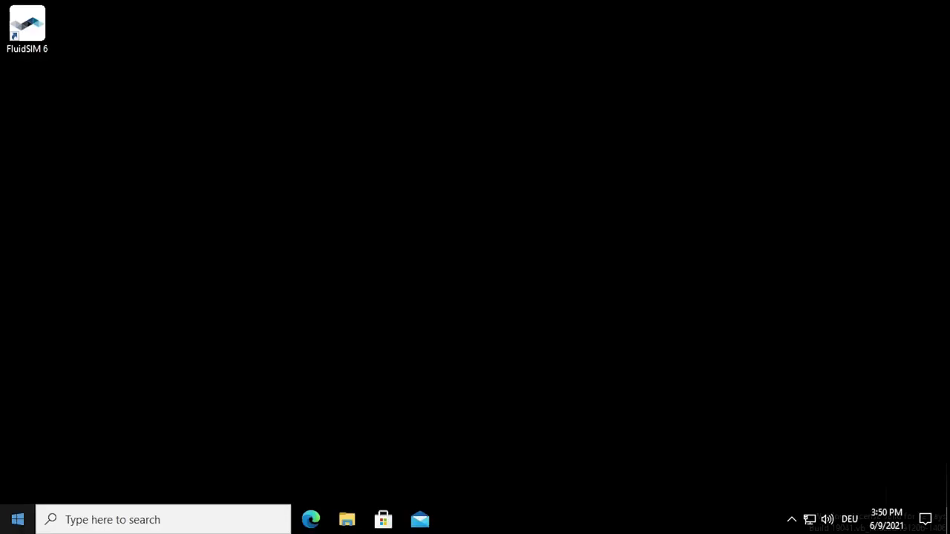
- Search Start for 'license manager' and launch the FluidSIM 6 License Manager
click(20, 524)
text(lic)
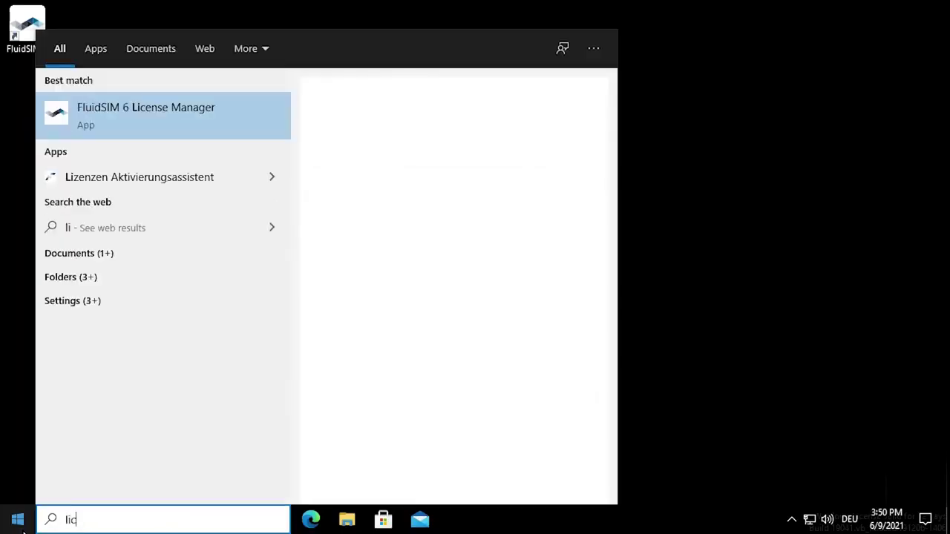
text(ense manager)
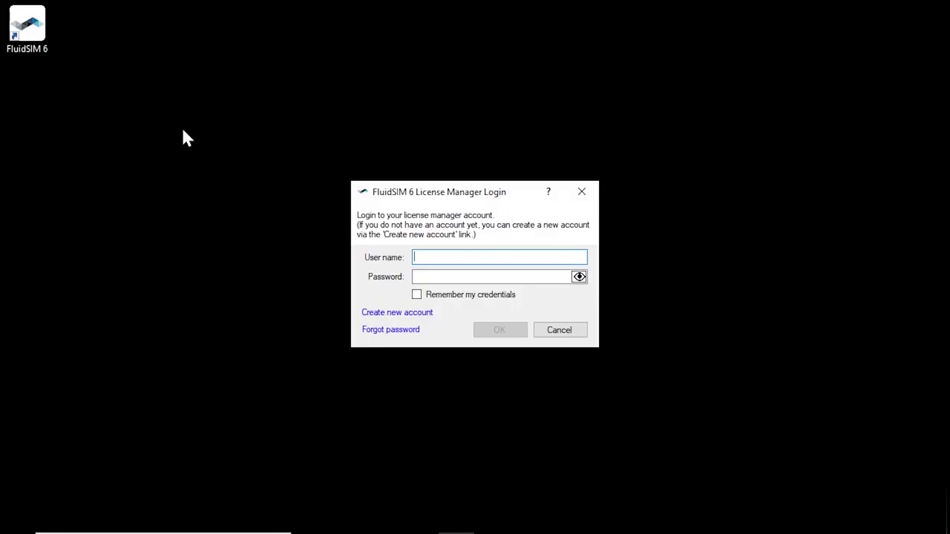
- Fill the new-account form: user name Magrathea-Technical-College, matching password, and the pasted ticket number
click(395, 312)
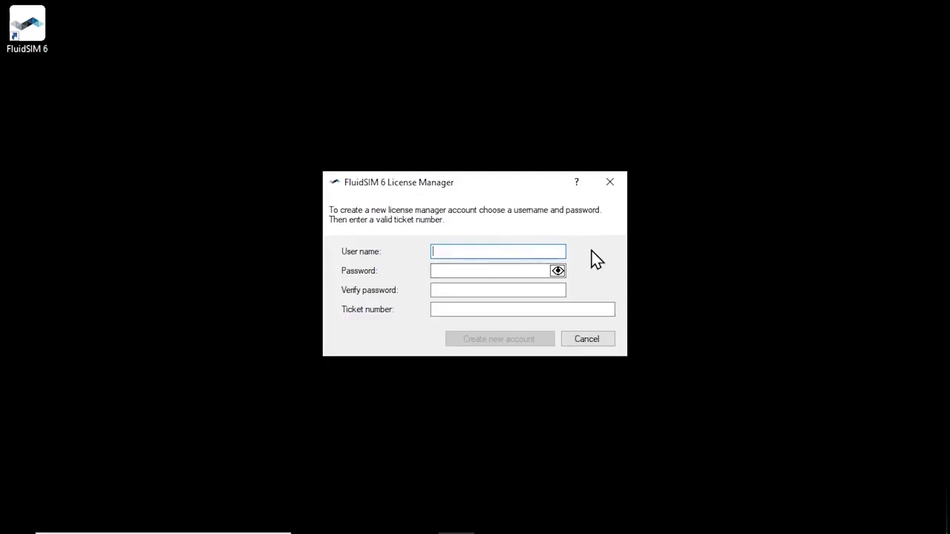
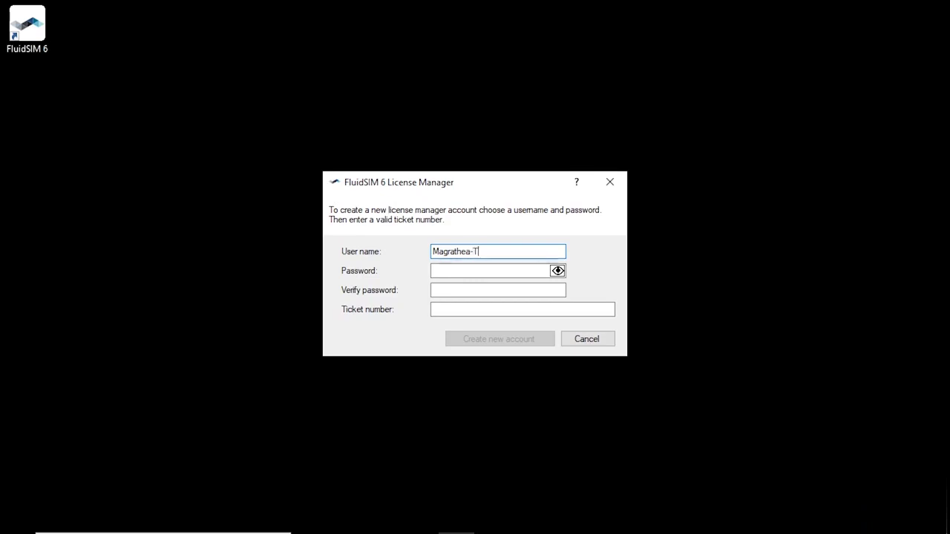
key(Tab)
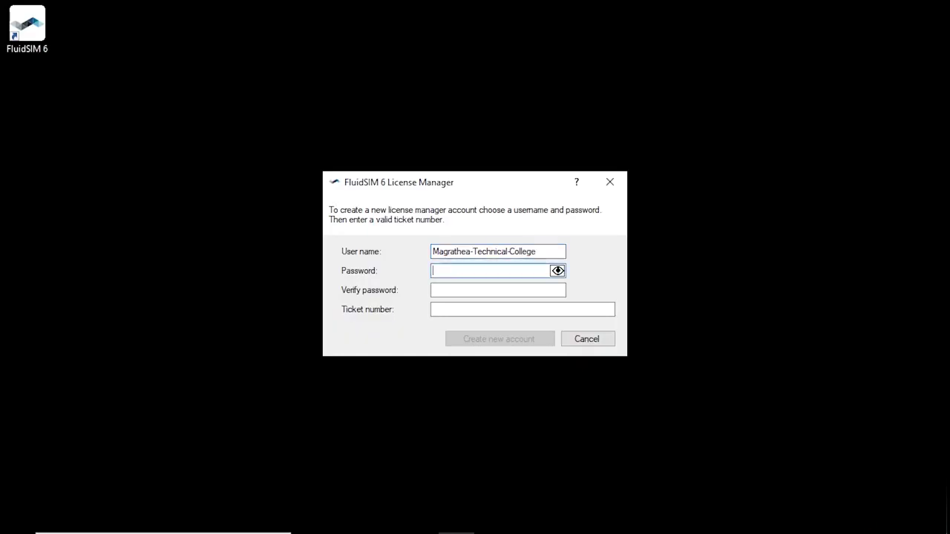
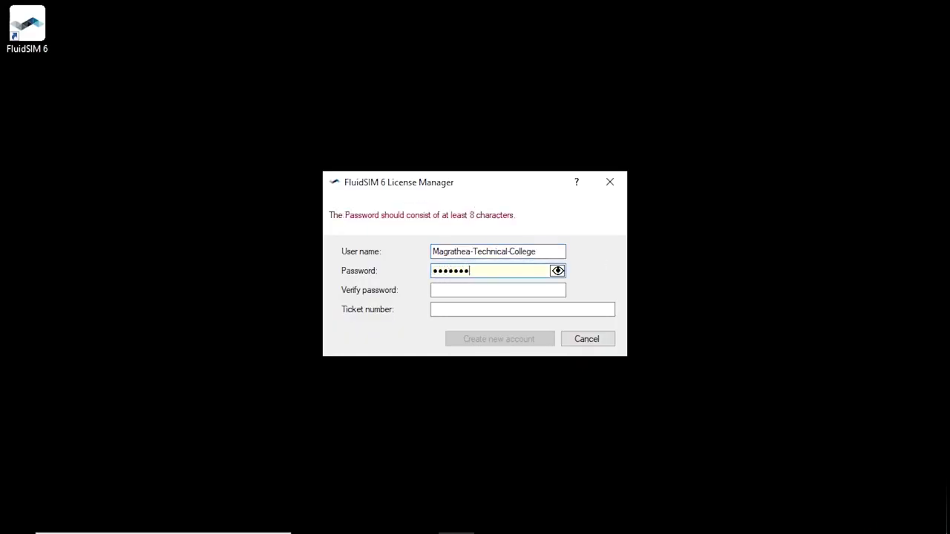
key(Tab)
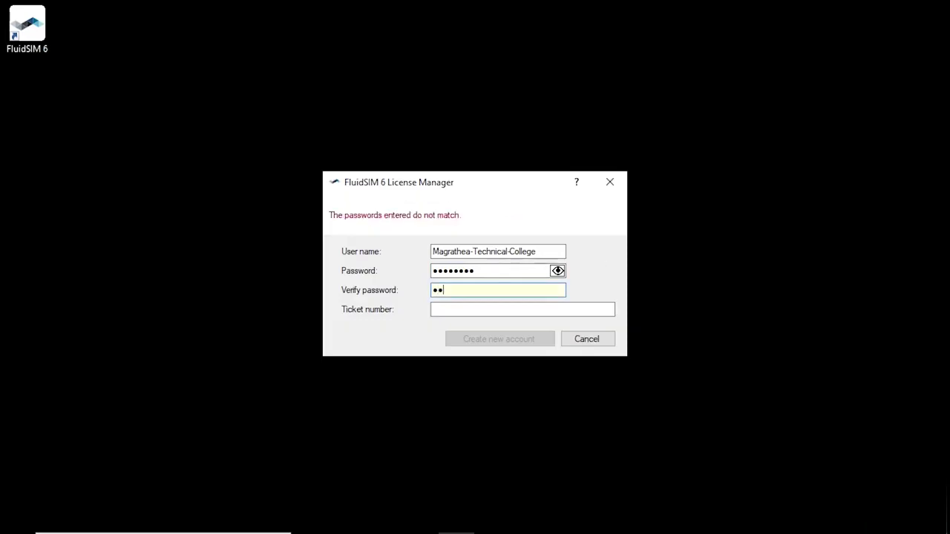
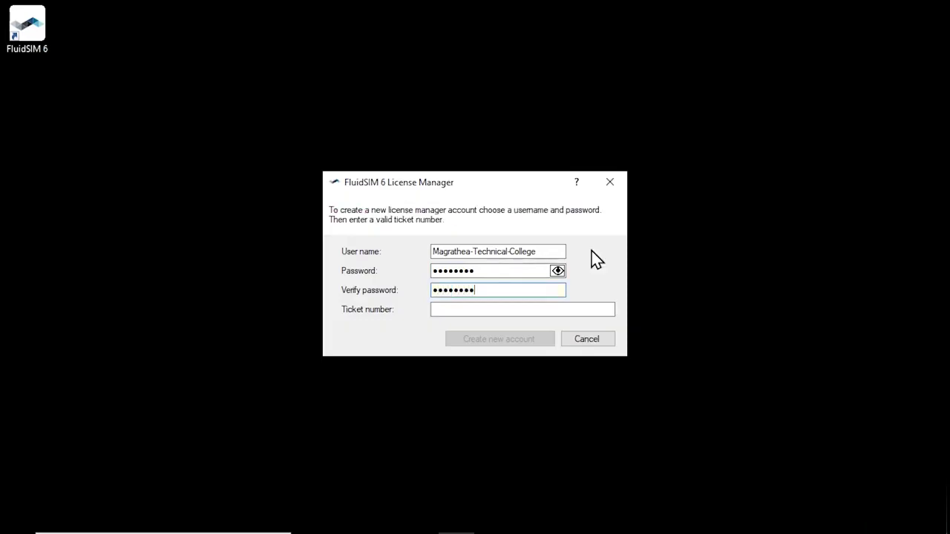
key(Tab)
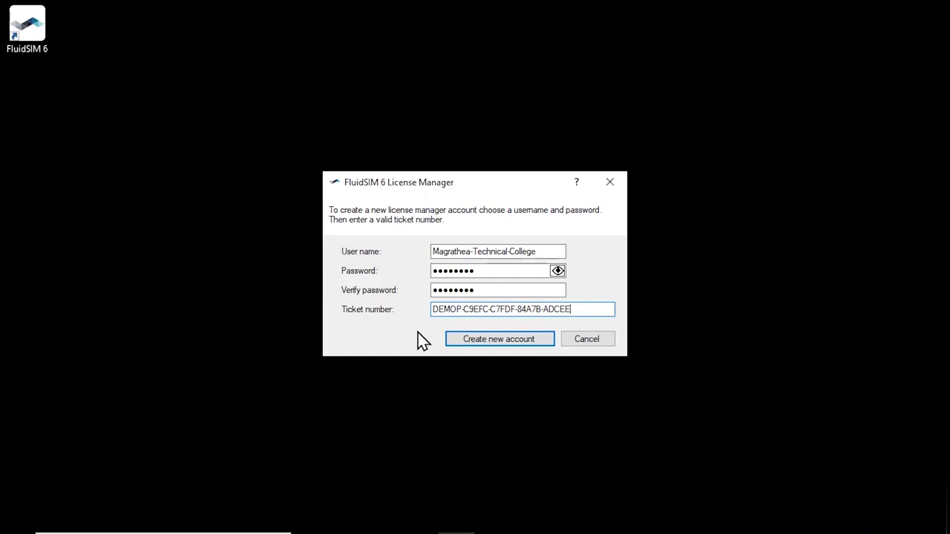
- Create the account, acknowledge the success message, and tick Remember my credentials
click(543, 341)
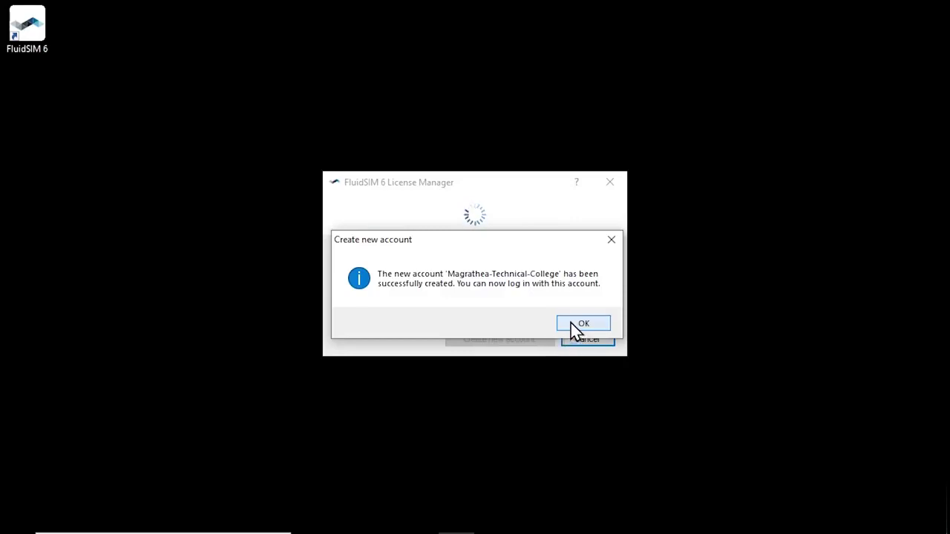
click(571, 323)
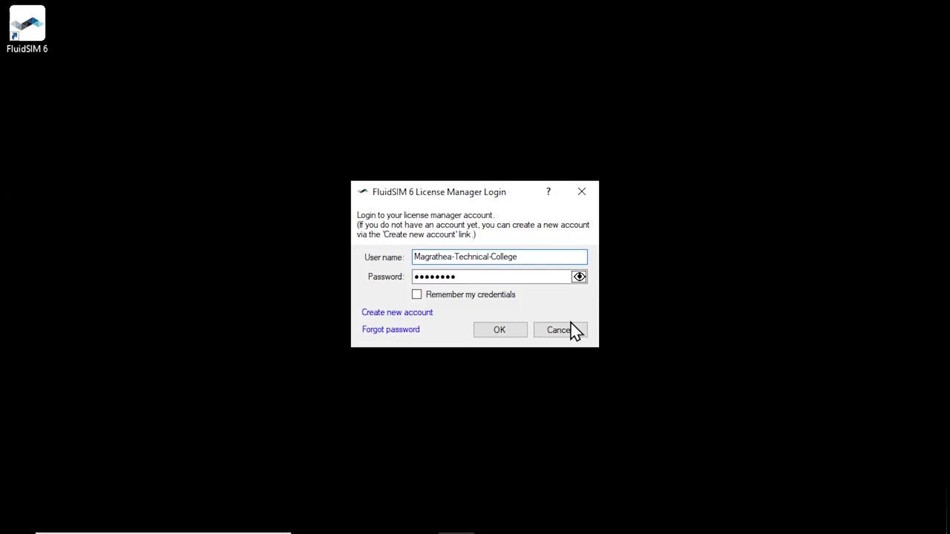
click(464, 297)
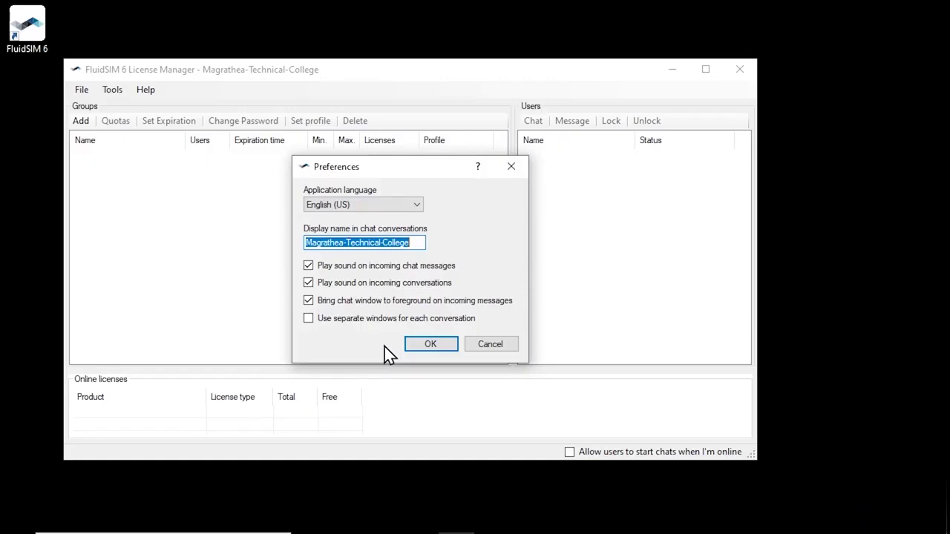
- Accept the default Preferences, then glance at the Tools menu without choosing anything
click(443, 345)
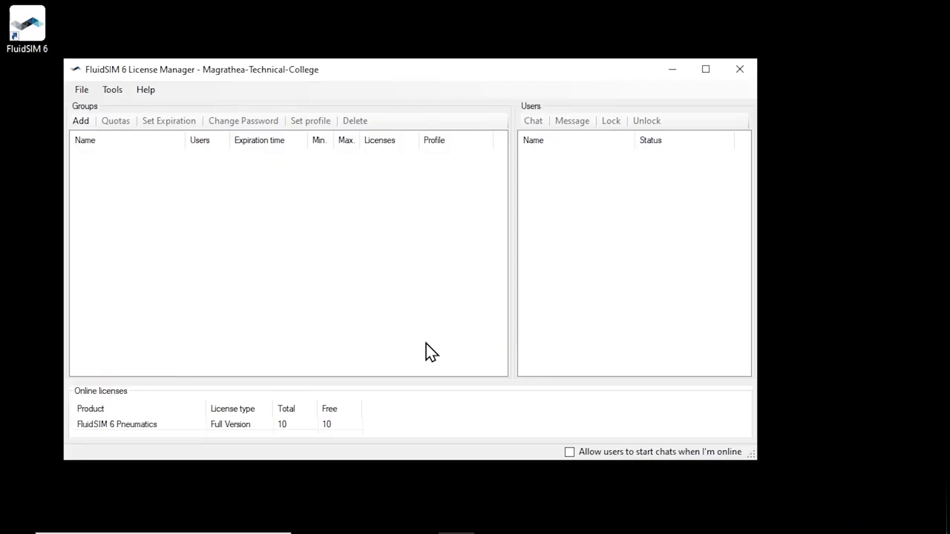
click(112, 91)
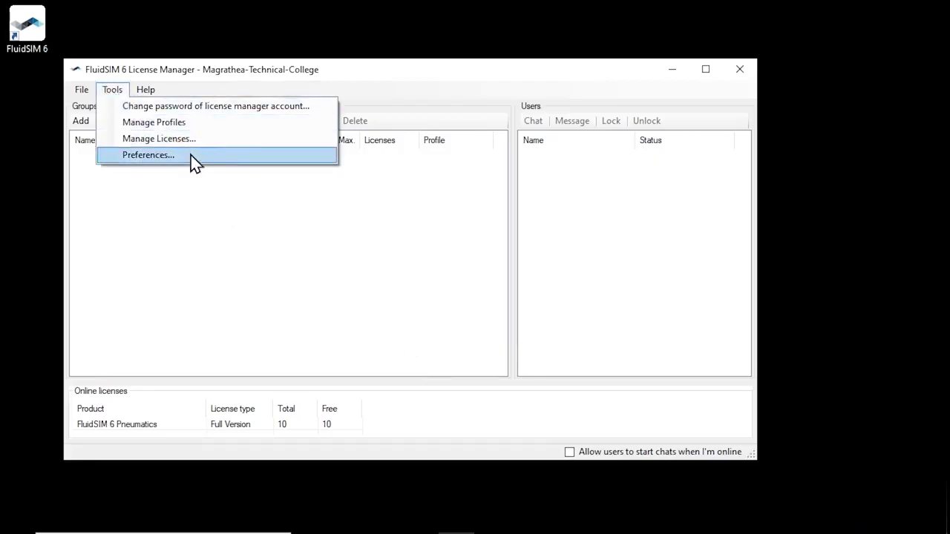
click(304, 262)
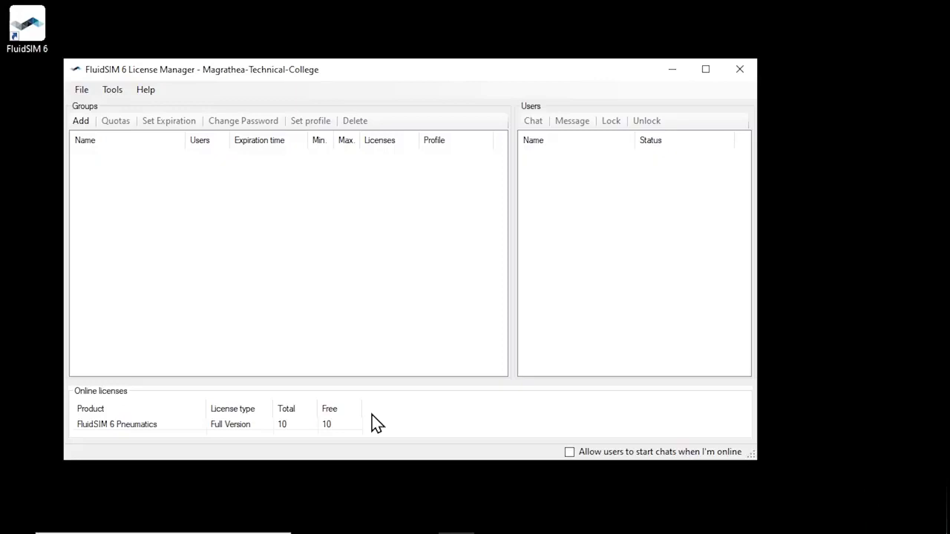
- Add the hydraulics ticket, giving 10 FluidSIM 6 Hydraulics licenses
click(113, 91)
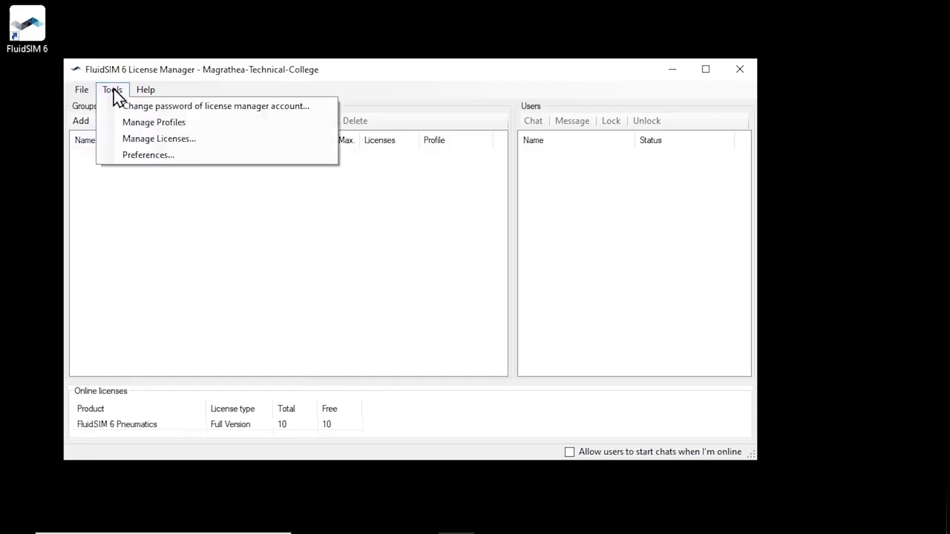
click(192, 141)
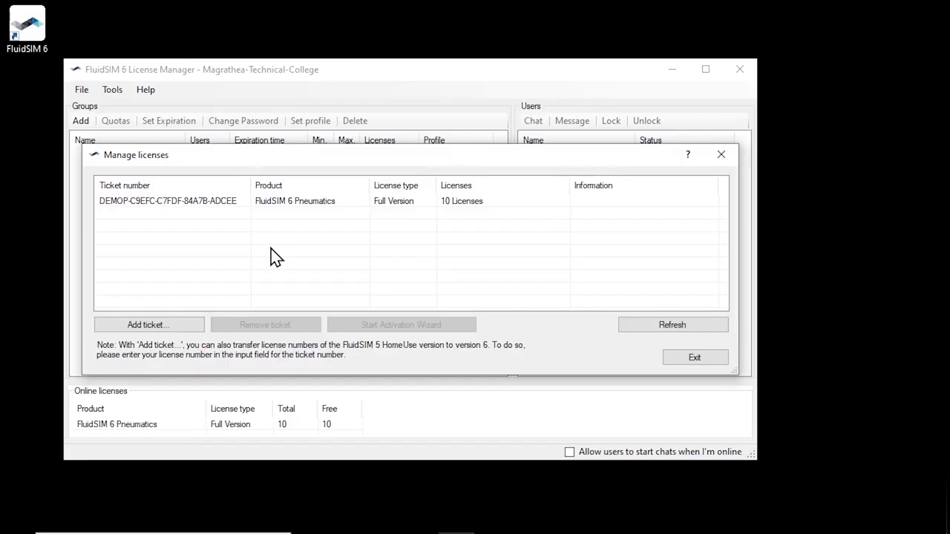
click(189, 327)
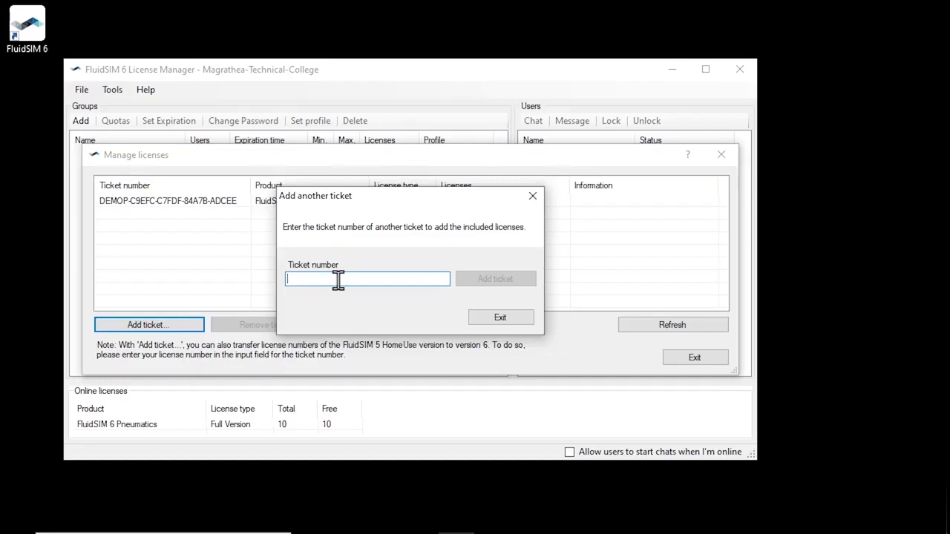
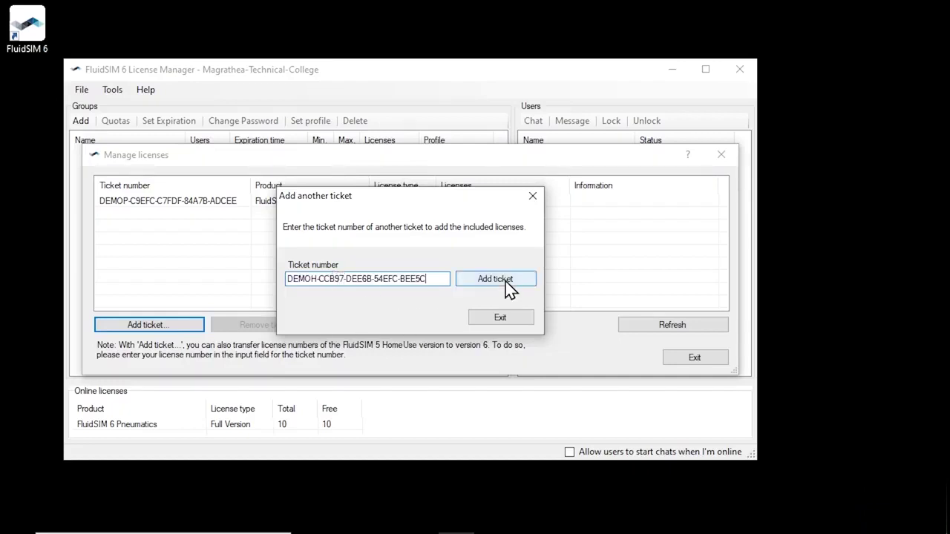
click(505, 281)
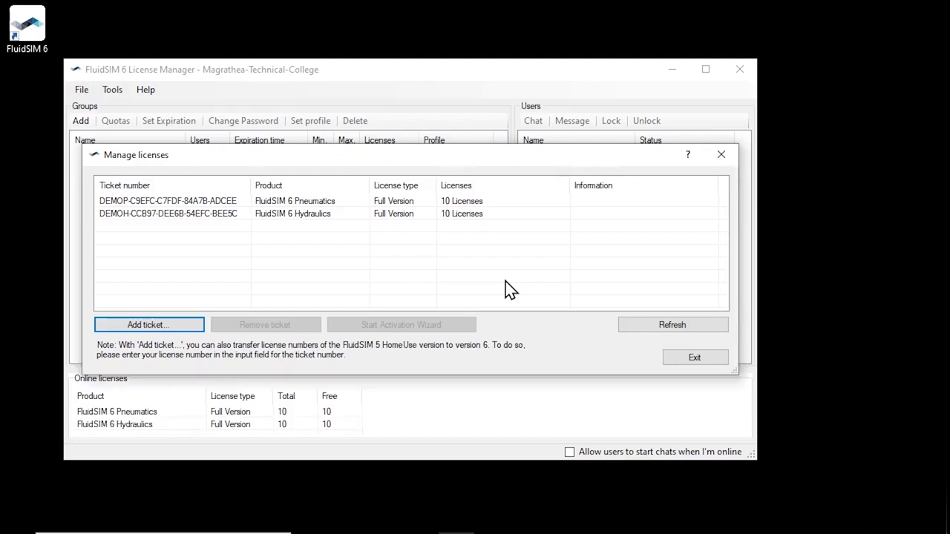
- Close ticket management and create the group 'Demo-Tutorial' with a group password
click(697, 362)
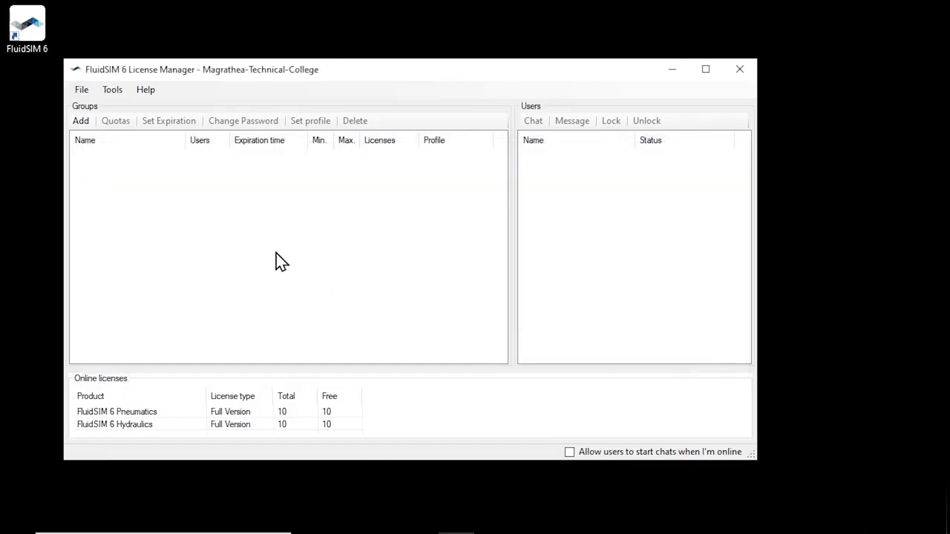
click(80, 121)
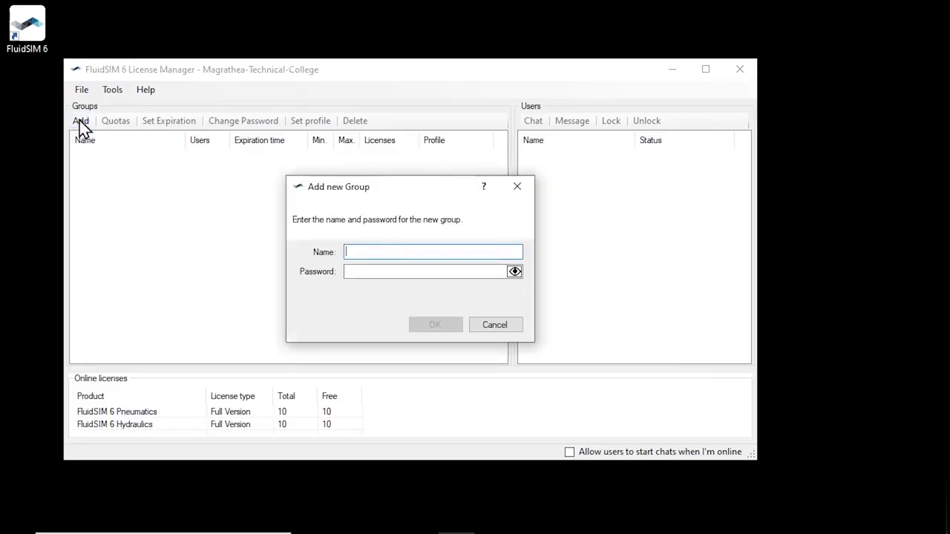
text(Demo-Tutorial)
key(Tab)
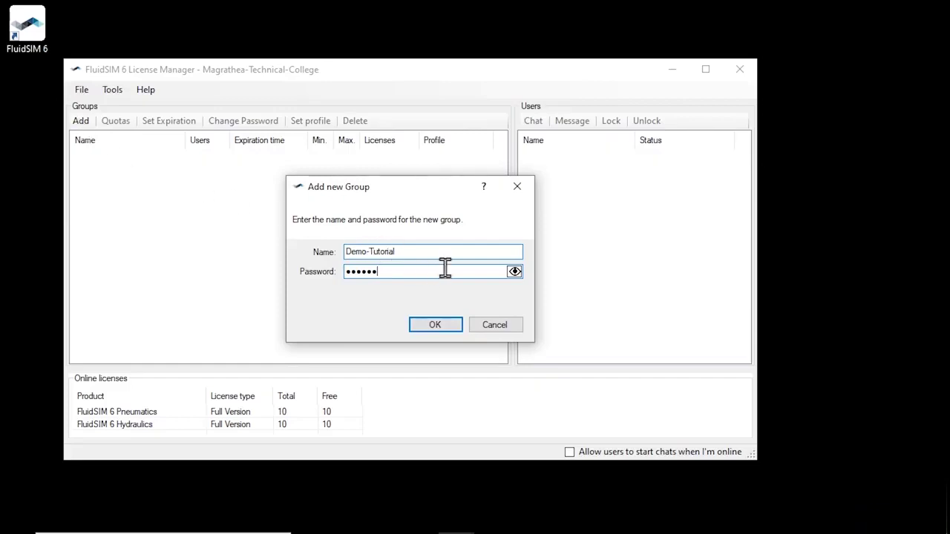
click(518, 274)
click(446, 326)
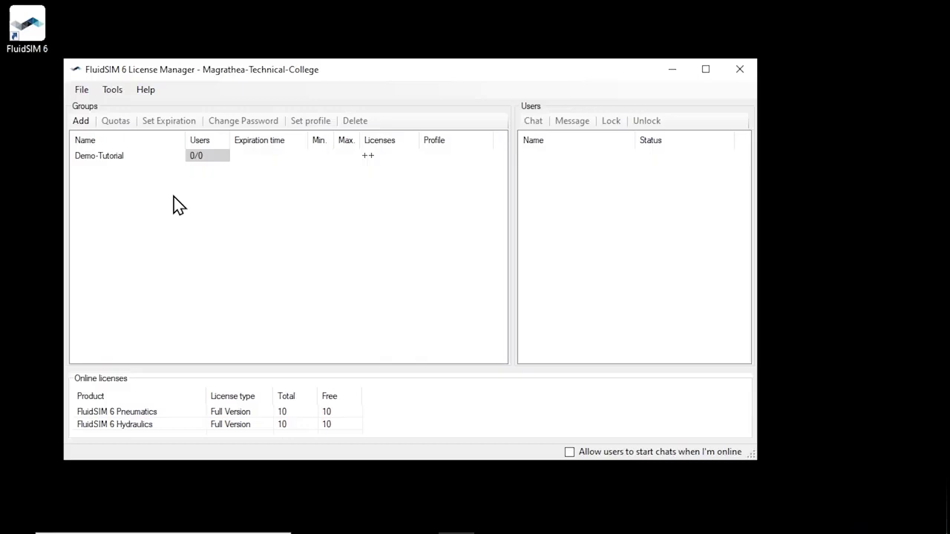
- Give Demo-Tutorial unlimited quota for both Pneumatics and Hydraulics
click(138, 159)
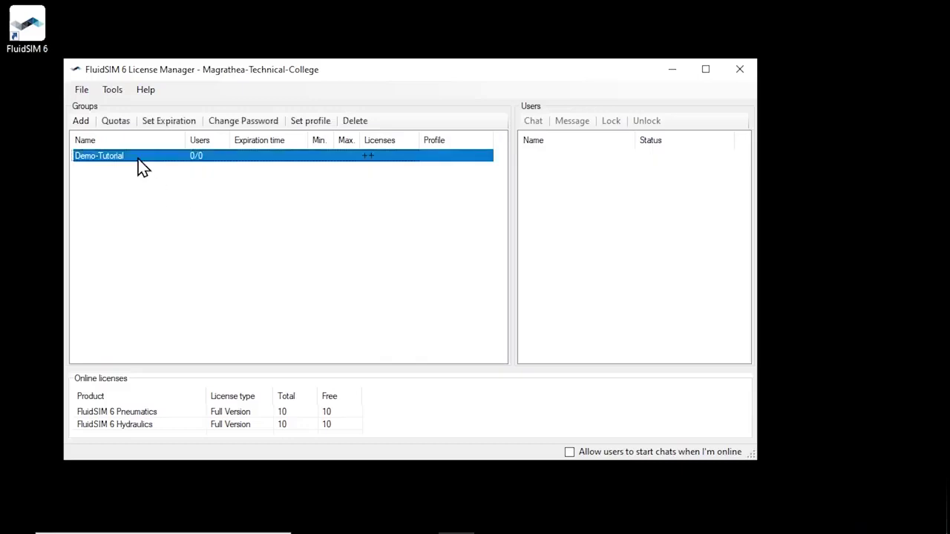
click(115, 121)
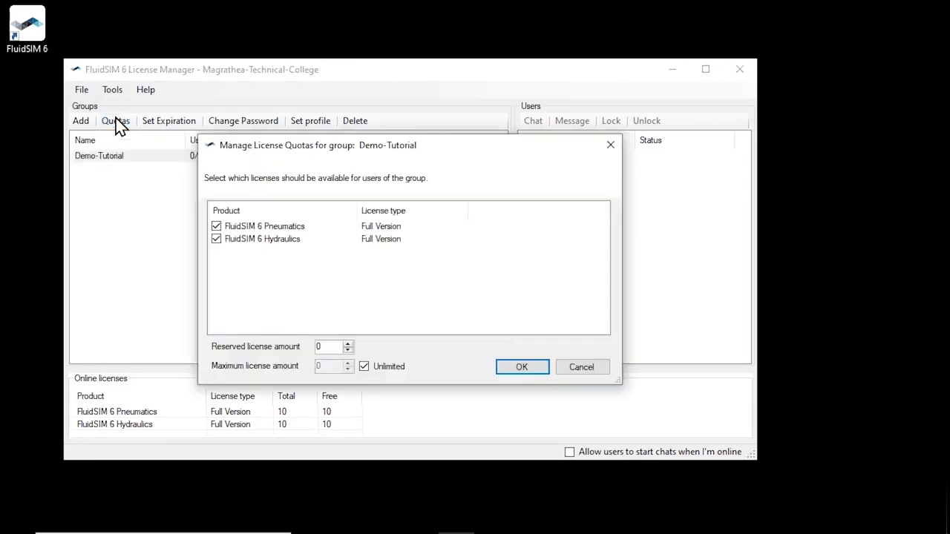
click(535, 366)
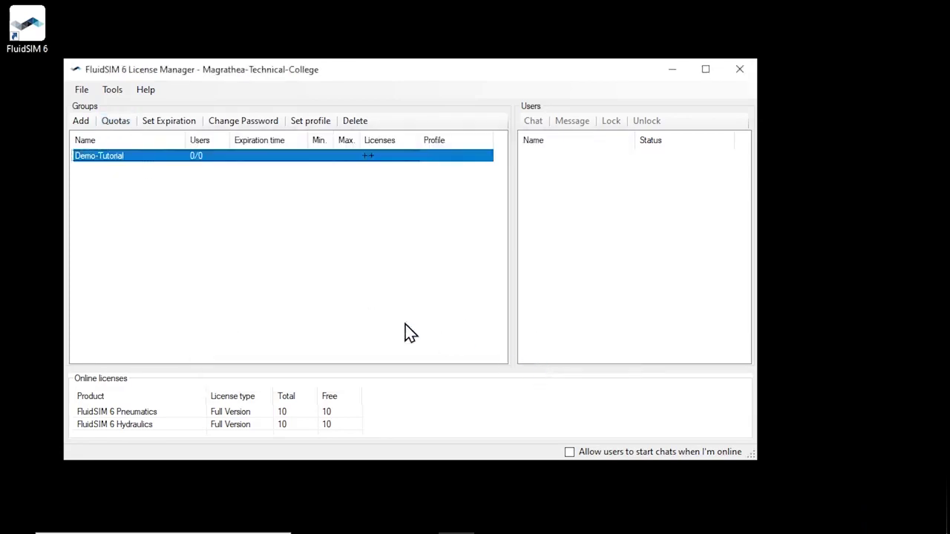
- Set the Demo-Tutorial group's expiration to Indefinite
click(181, 124)
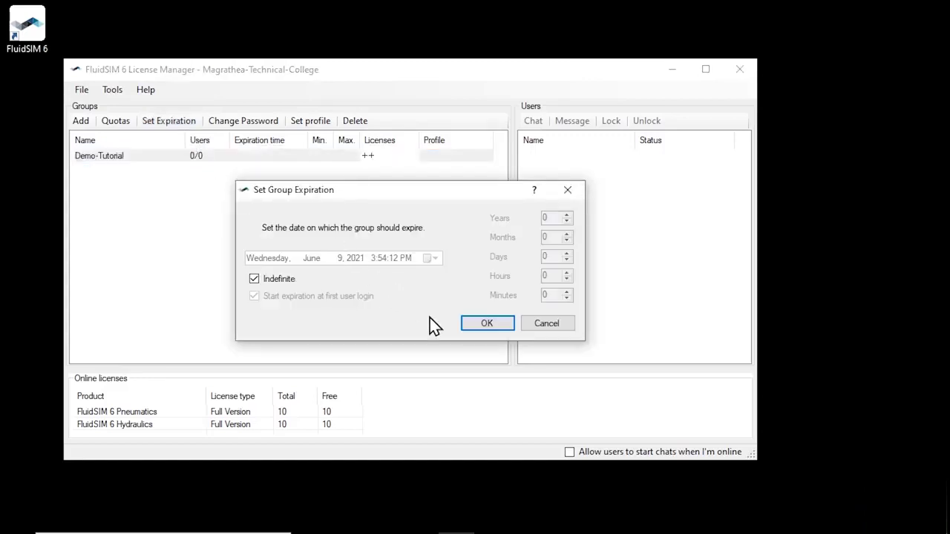
click(479, 324)
click(388, 262)
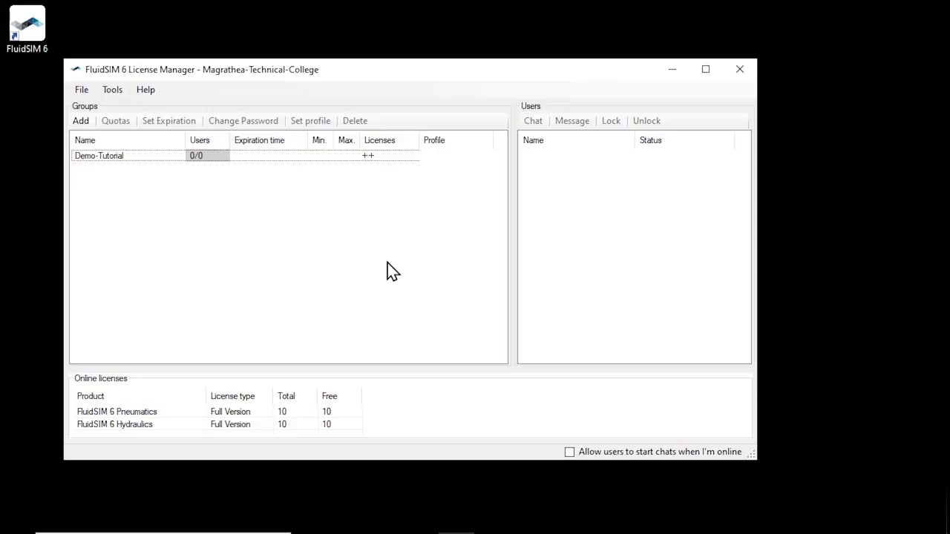
- Move the License Manager window right and launch FluidSIM 6 from the desktop
drag(362, 67, 419, 70)
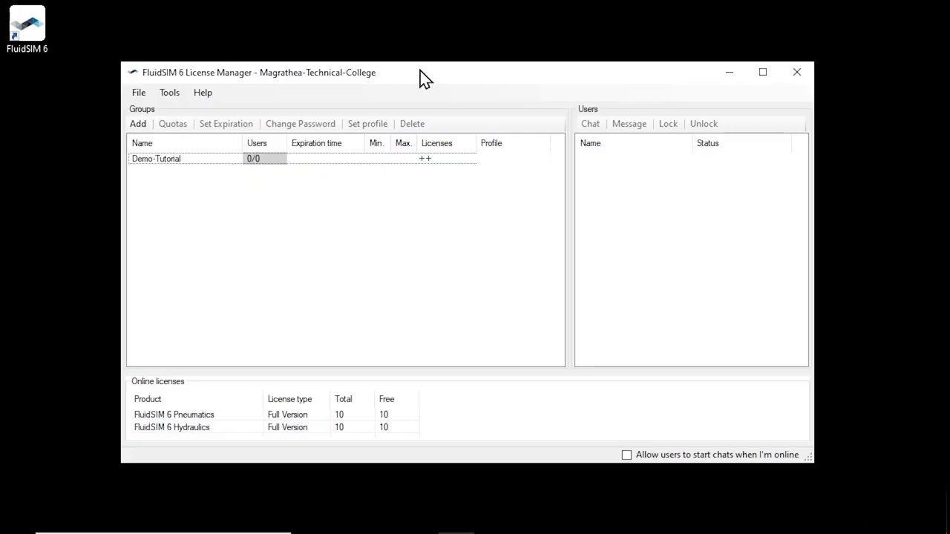
click(30, 24)
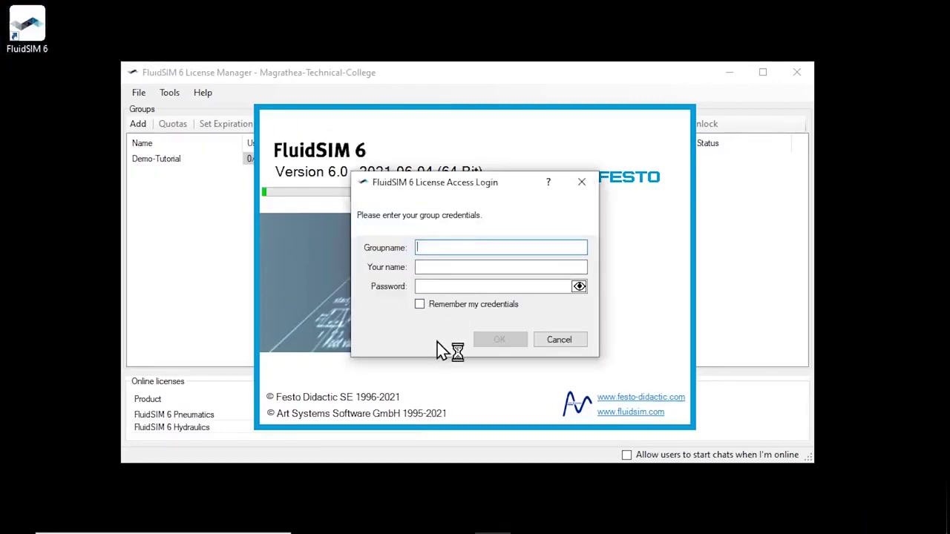
- Log in to group Demo-Tutorial with the student's name and the group password
text(Demo-Tutorial)
key(Tab)
text(Arthur Dent)
key(Tab)
text(••••••)
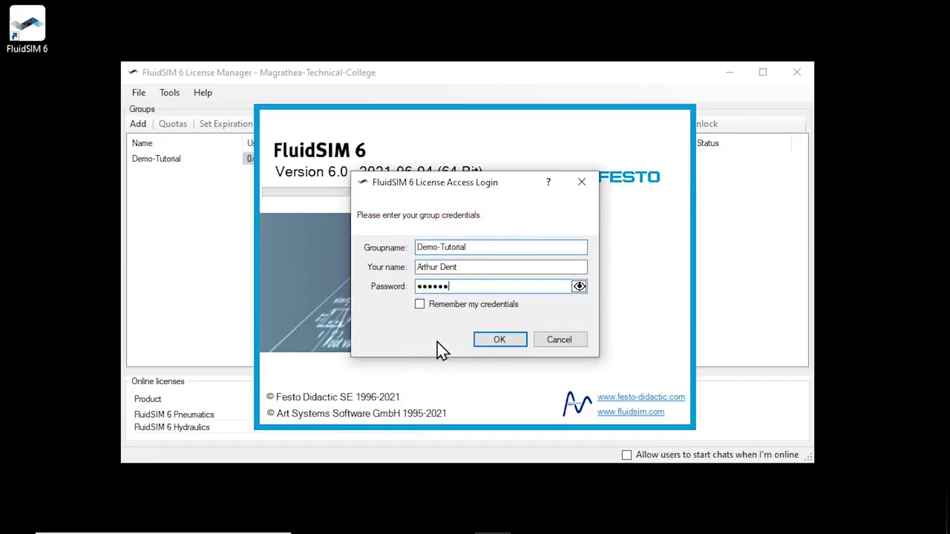
click(501, 340)
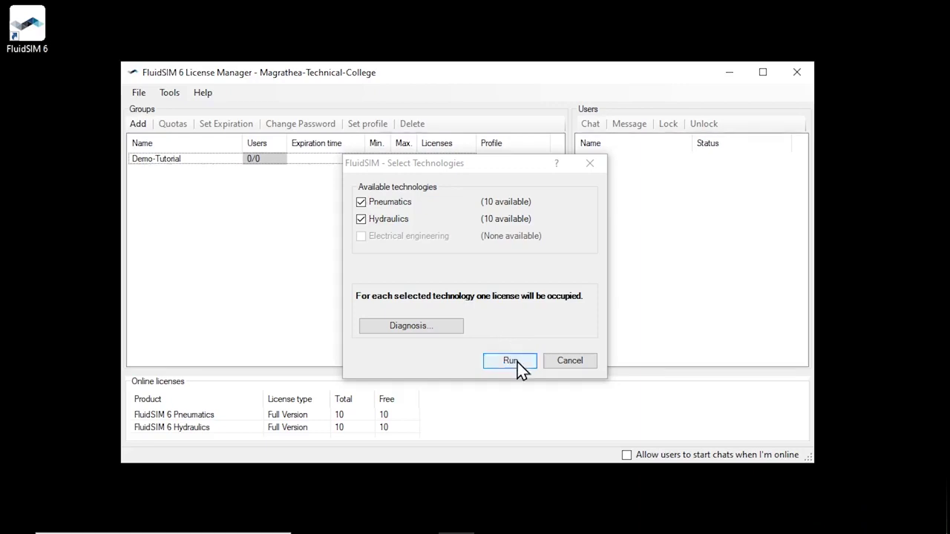
- Run FluidSIM with Pneumatics and Hydraulics, check usage in the License Manager, then close FluidSIM
click(510, 361)
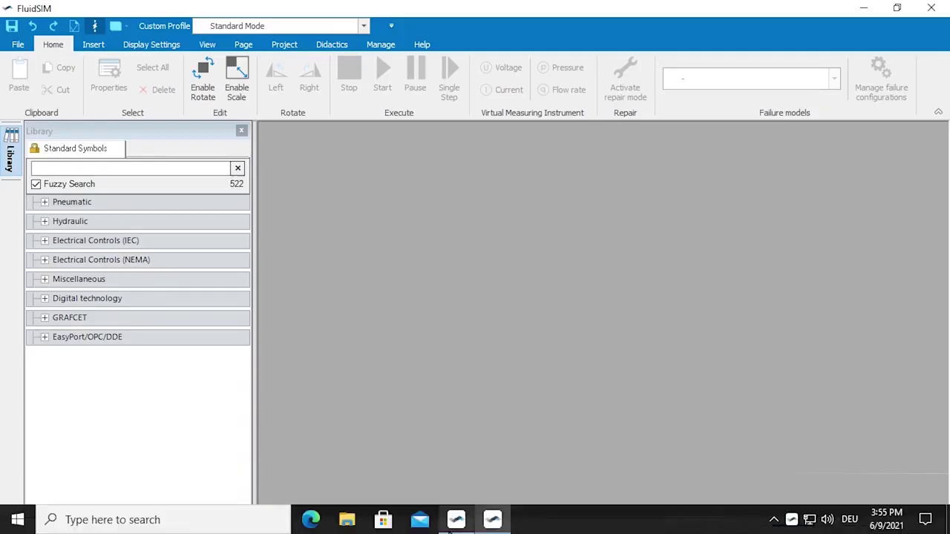
click(454, 525)
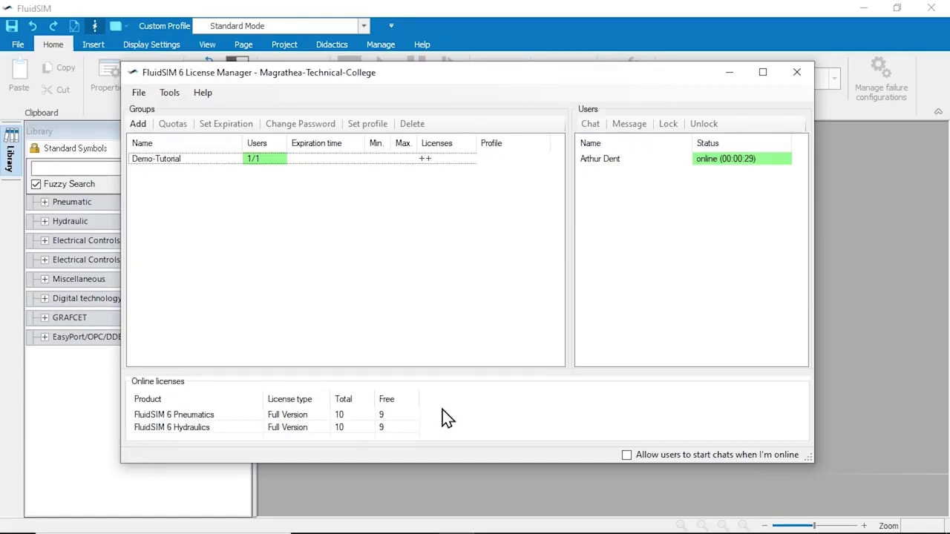
click(930, 9)
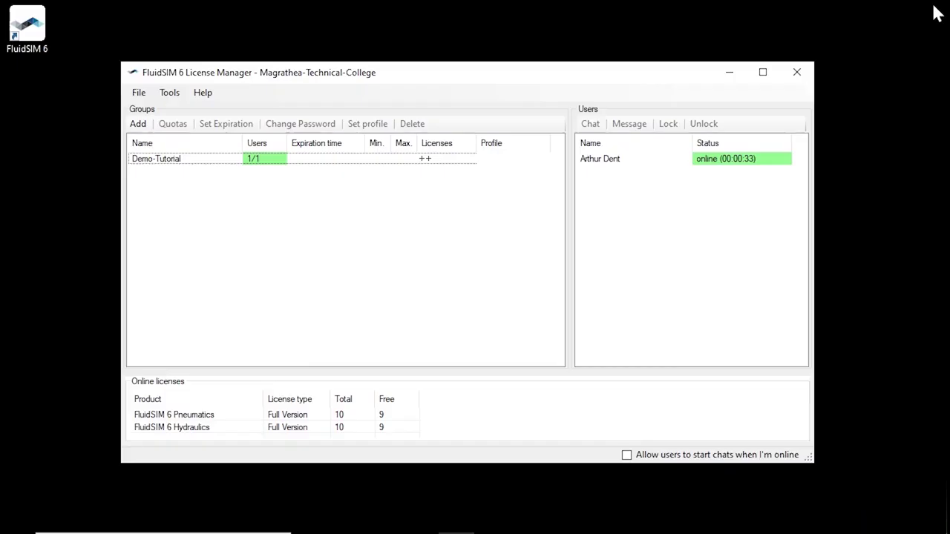